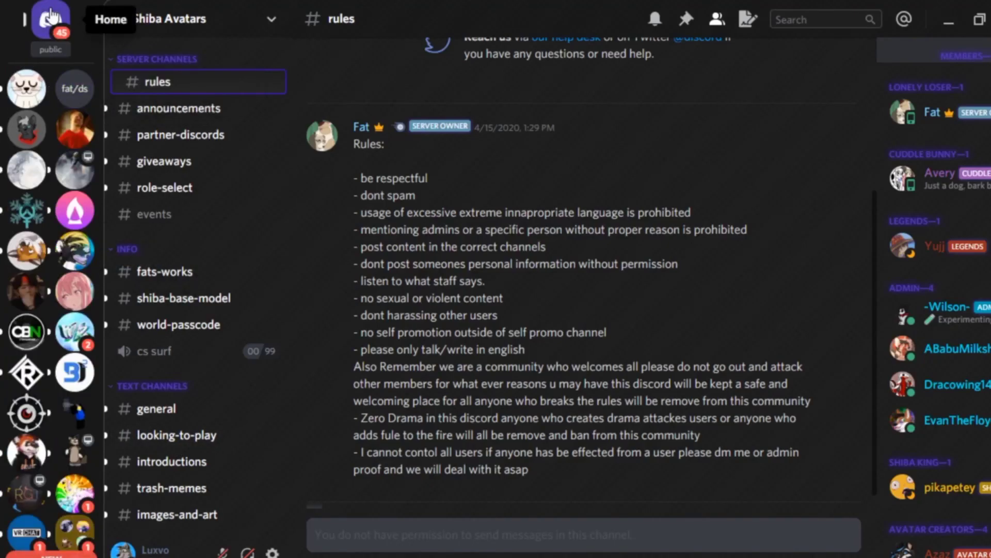
Step: Switch from the Shiba Avatars rules channel to the direct messages home view
left_click(50, 17)
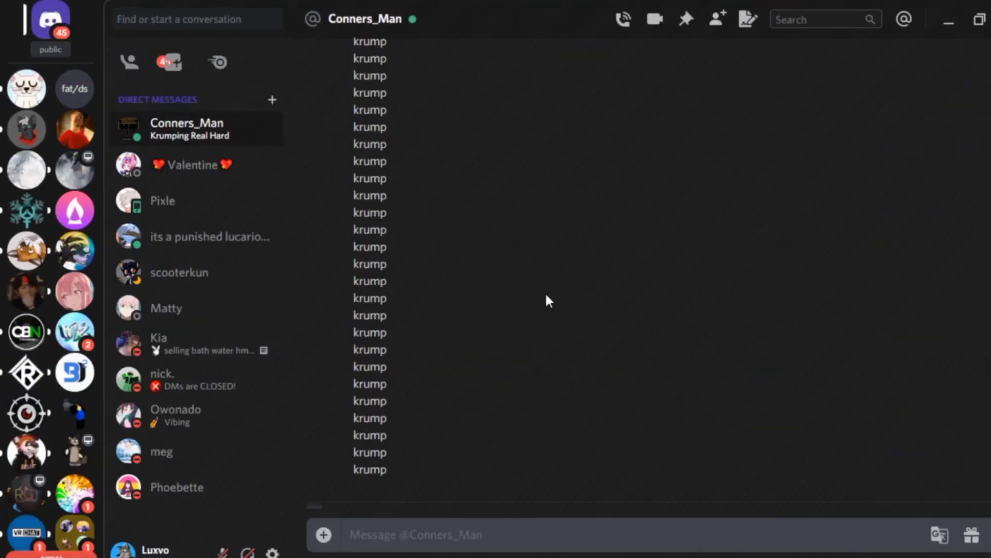
scroll(545, 301, "up", 2)
scroll(544, 296, "up", 1)
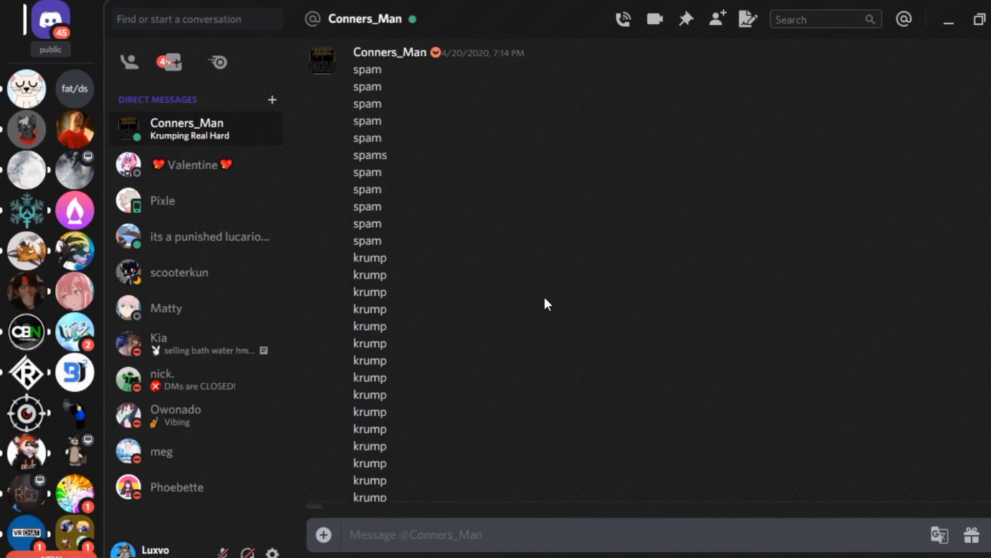
scroll(543, 295, "up", 1)
scroll(27, 292, "down", 2)
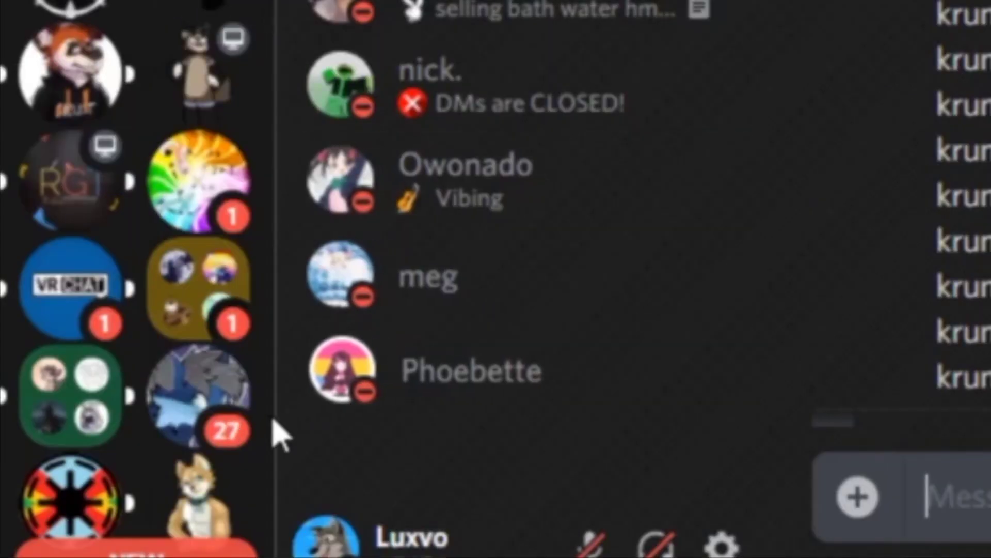
mouse_move(76, 538)
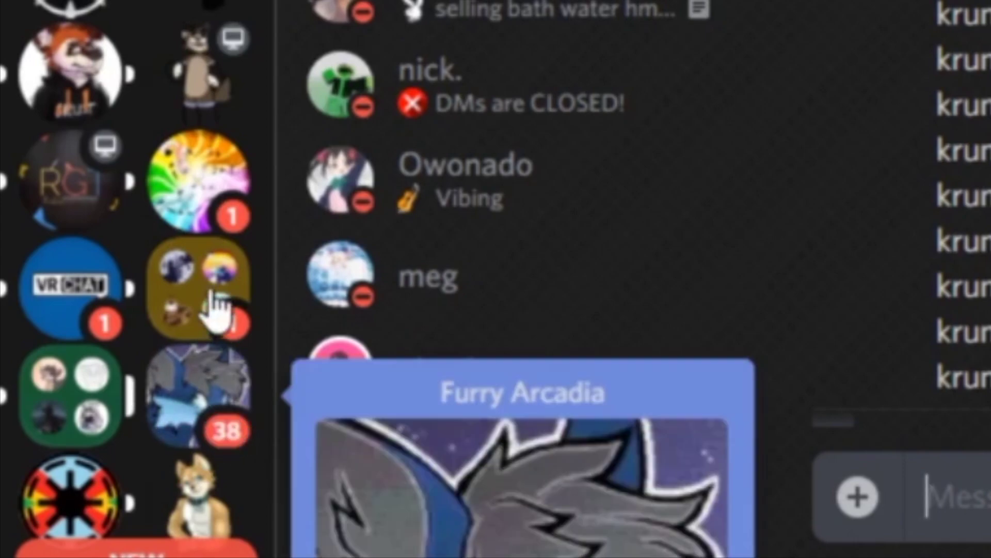
Step: Open the Furry Arcadia server to reach its sfw-rp-1 roleplay channel
left_click(74, 417)
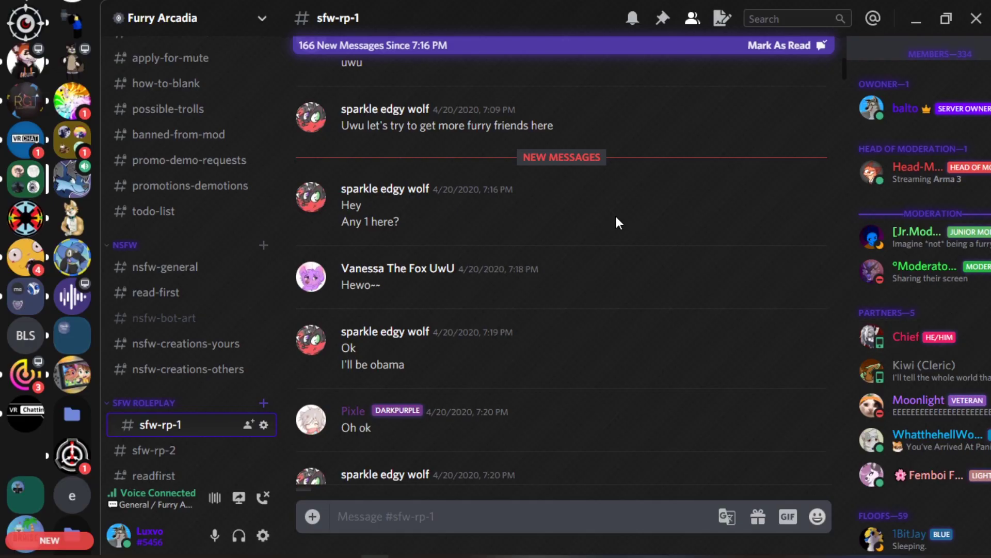
scroll(823, 224, "down", 2)
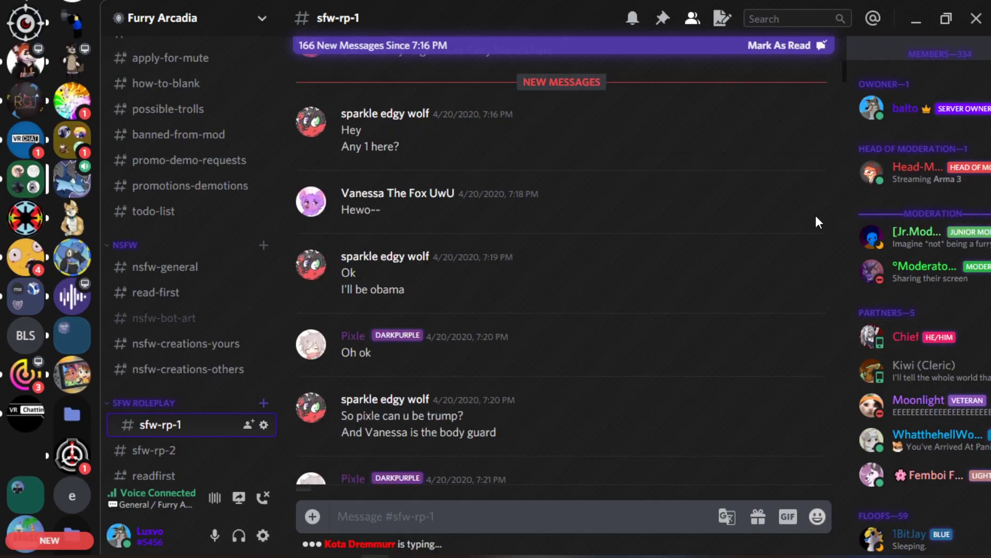
scroll(817, 224, "down", 2)
scroll(817, 223, "down", 1)
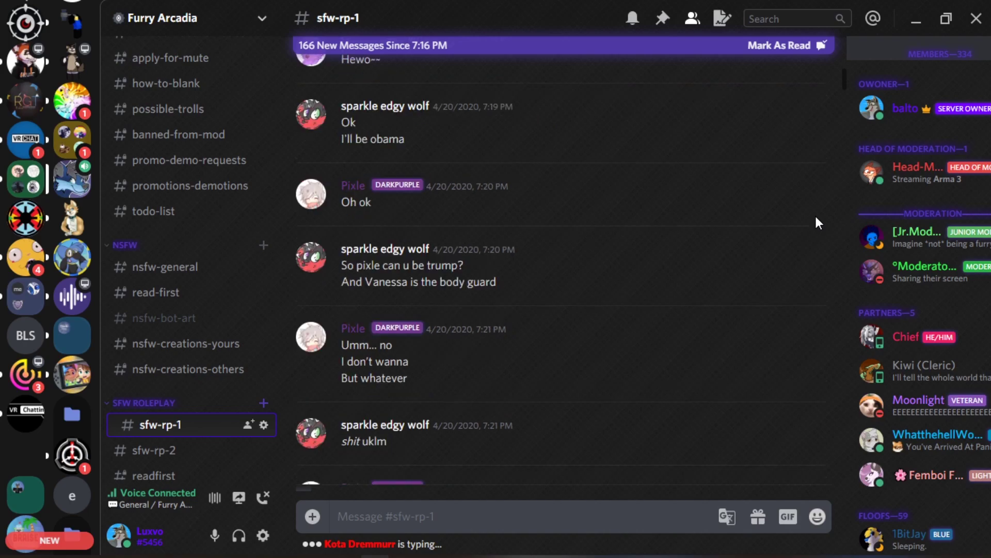
scroll(815, 223, "down", 1)
scroll(814, 223, "down", 1)
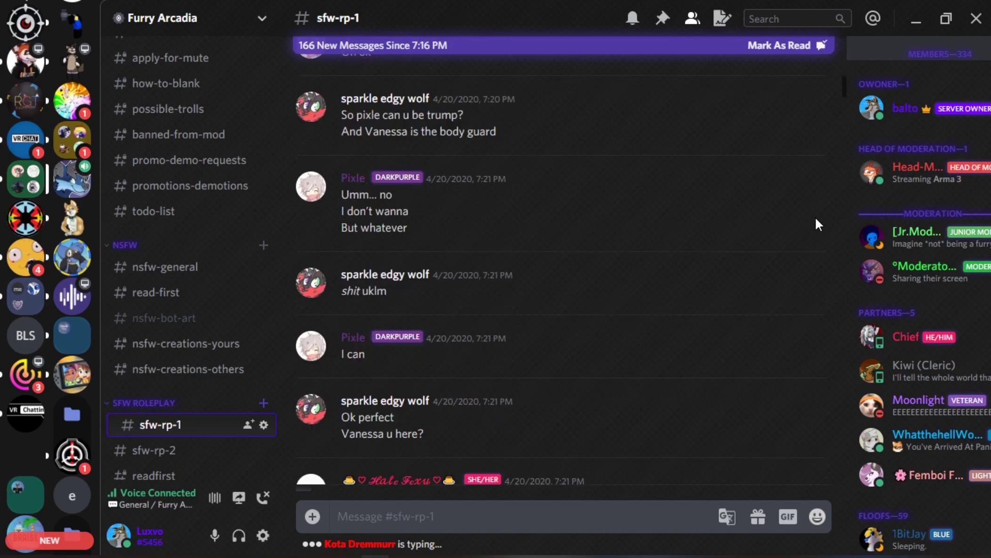
scroll(815, 223, "down", 1)
scroll(815, 223, "down", 1)
scroll(815, 223, "down", 1)
scroll(817, 224, "down", 1)
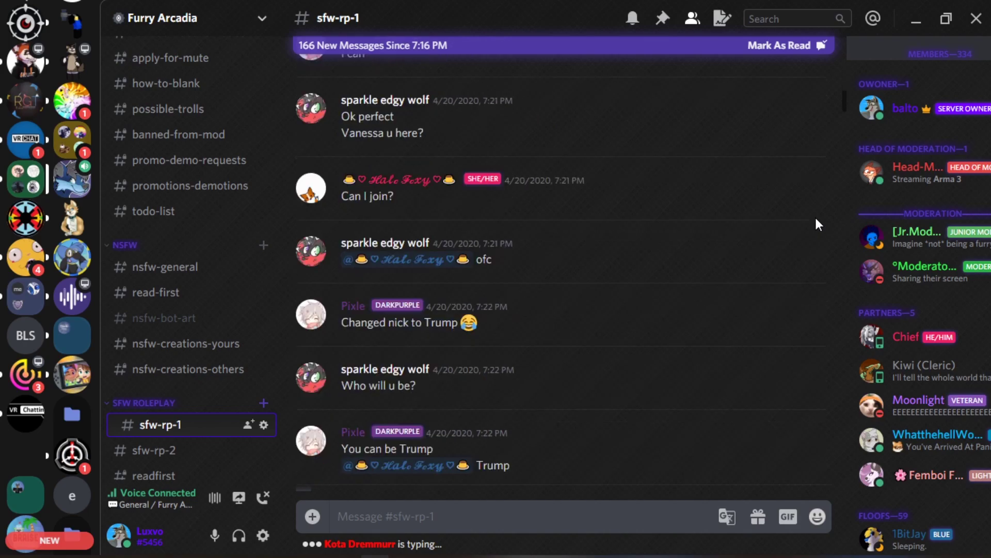
scroll(817, 224, "down", 2)
scroll(817, 224, "down", 2)
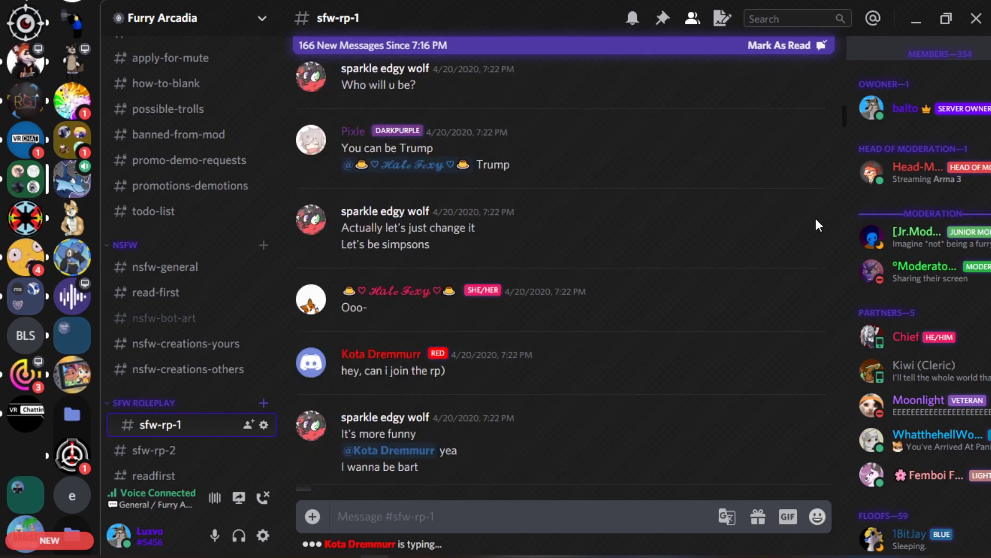
scroll(817, 223, "down", 1)
scroll(817, 224, "down", 1)
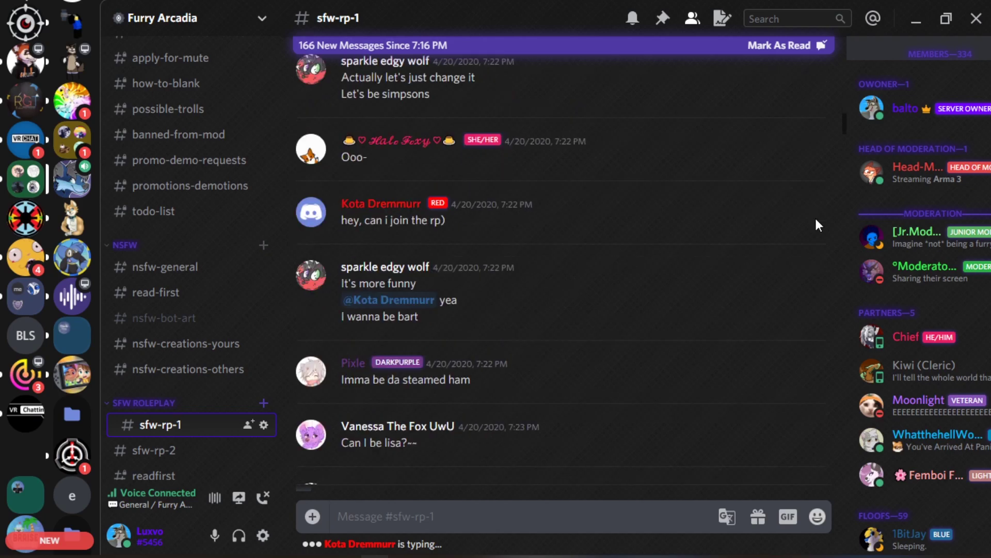
scroll(815, 224, "down", 1)
scroll(815, 225, "down", 1)
scroll(814, 224, "down", 1)
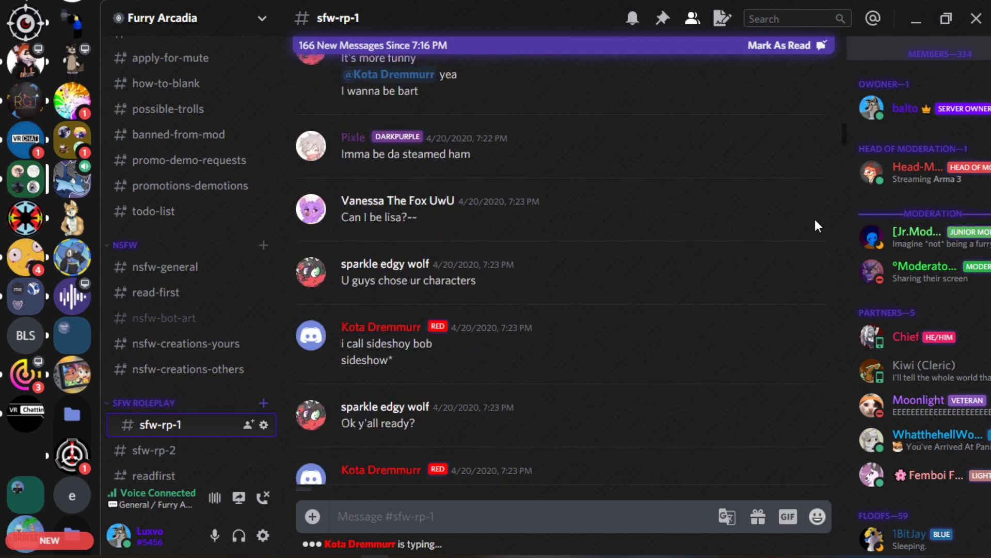
scroll(813, 224, "down", 1)
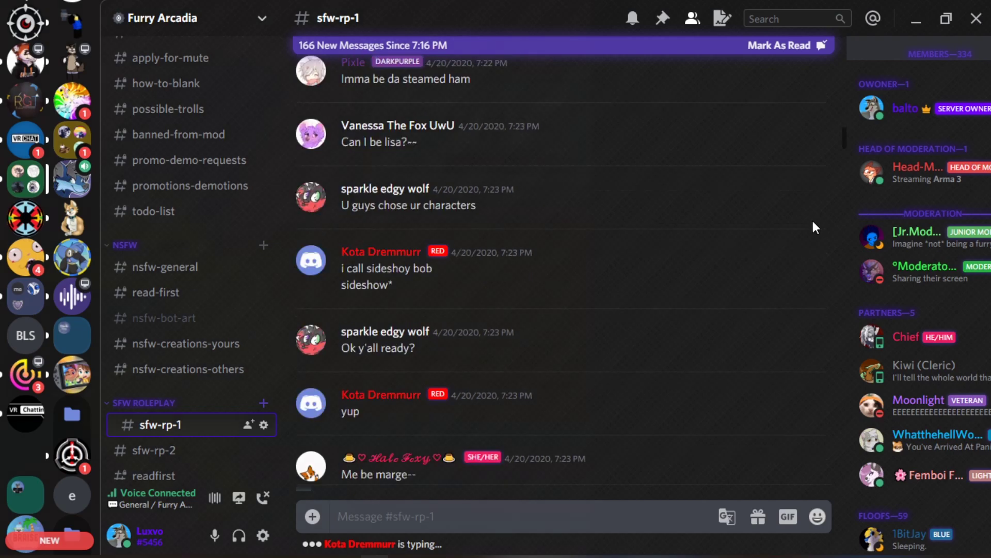
scroll(812, 225, "down", 1)
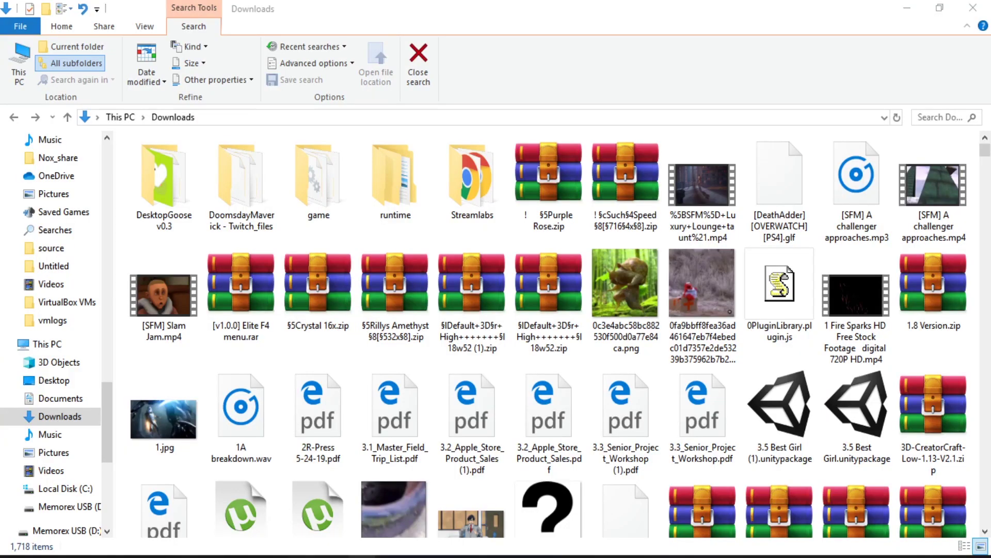
Step: Search the Downloads folder for 'marge' to find Marge krumping.mp4
left_click(919, 118)
type("marg")
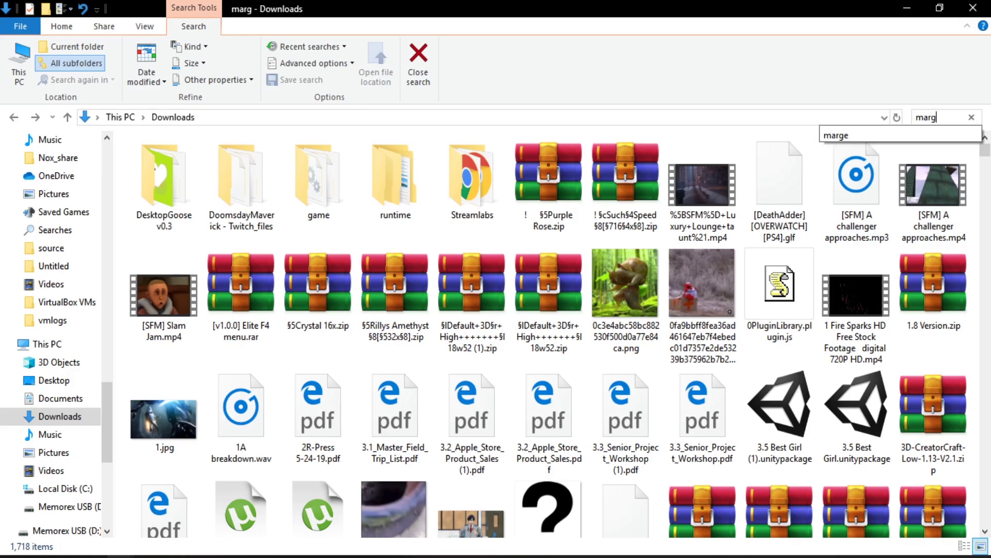
type("e")
key("Return")
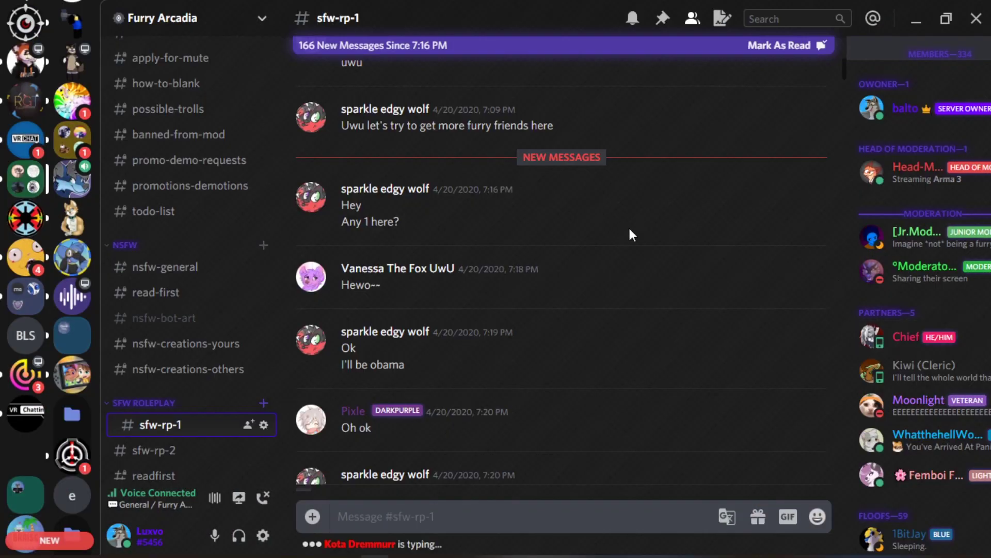
scroll(817, 223, "down", 2)
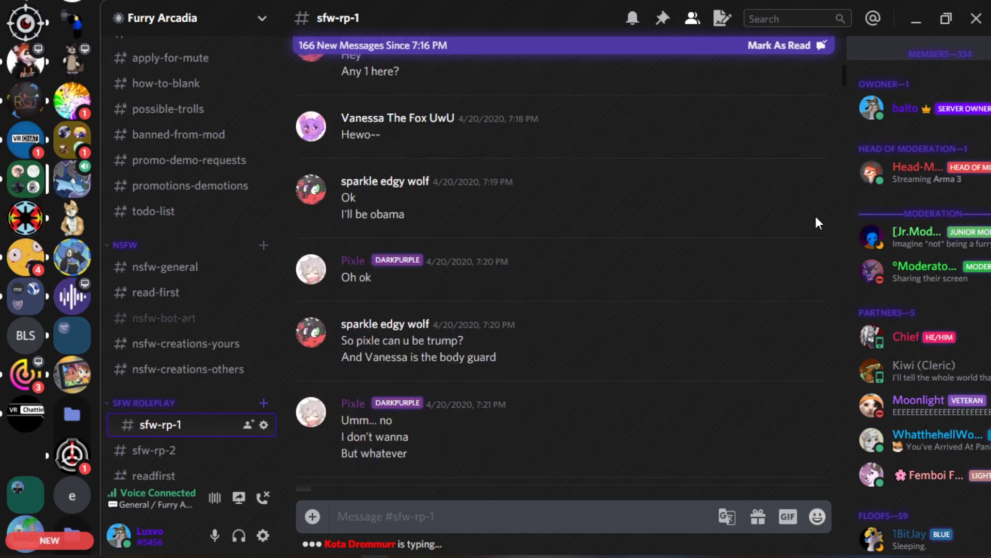